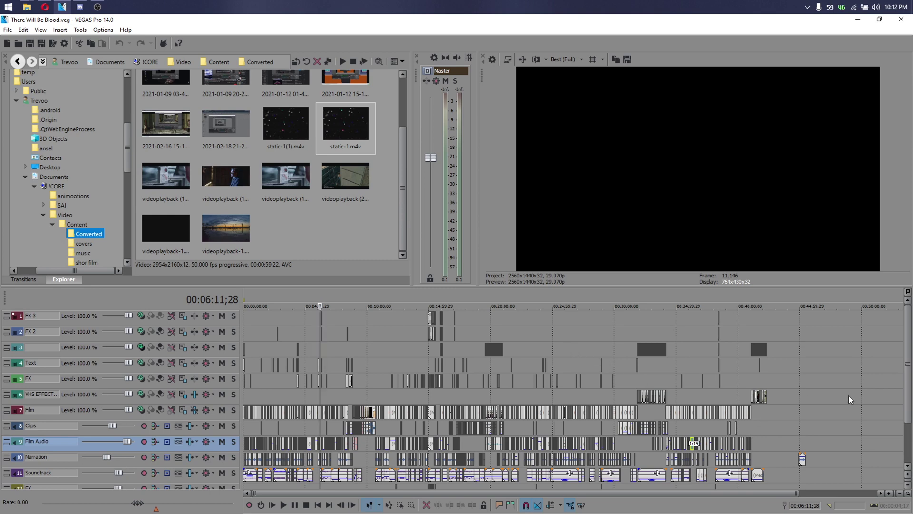
- Box-select the clips across all tracks from just before the 00:06:11;28 playhead up to the gap after 00:10:00
scroll(597, 401, "up", 5)
scroll(598, 401, "up", 2)
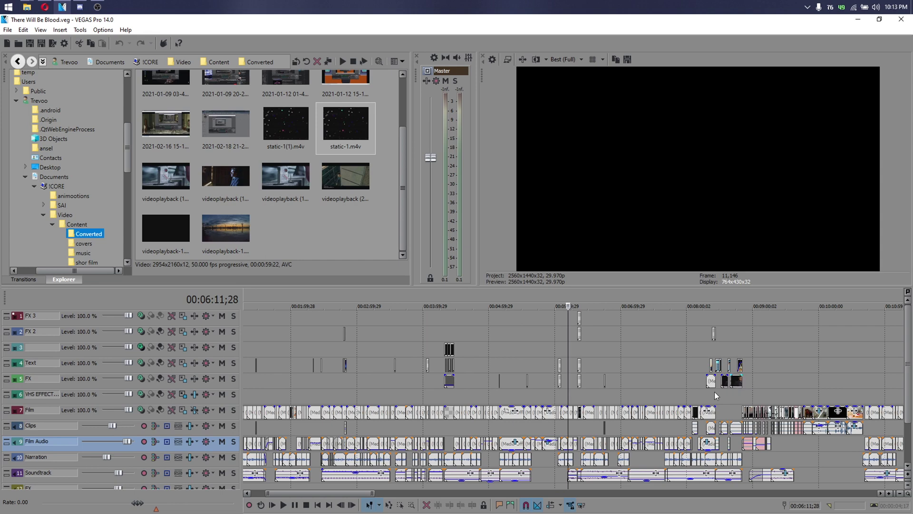
left_click_drag(714, 392, 551, 467)
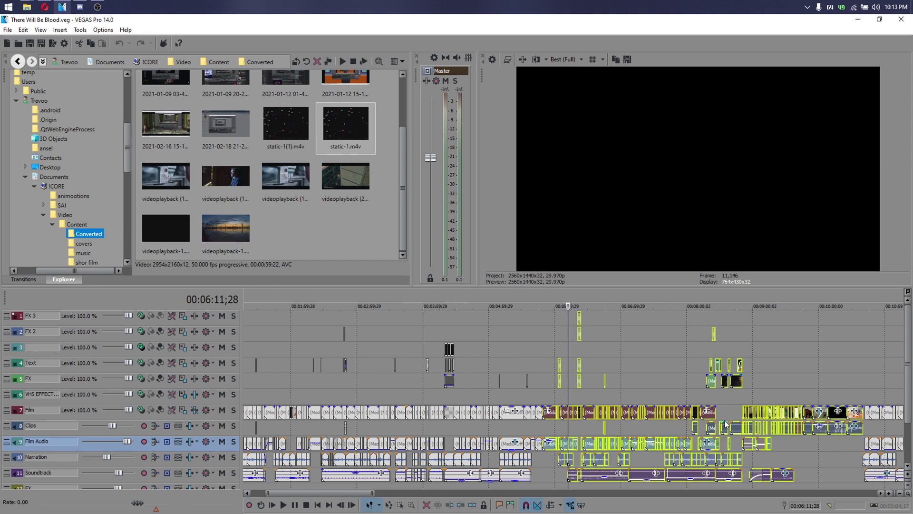
scroll(725, 421, "up", 1)
left_click_drag(321, 491, 344, 489)
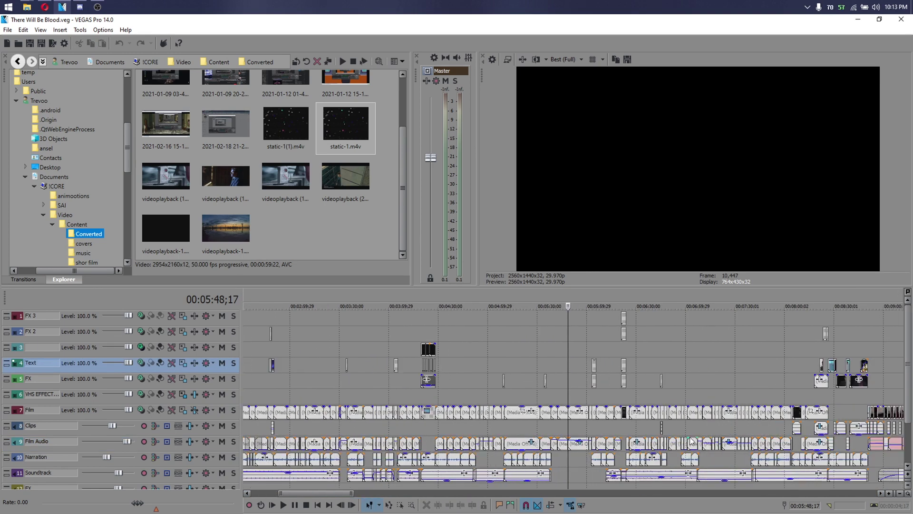
- Select the range of clips from the Film track through Film Audio between about 00:03:34 and the 00:05:48;17 playhead
scroll(908, 366, "down", 1)
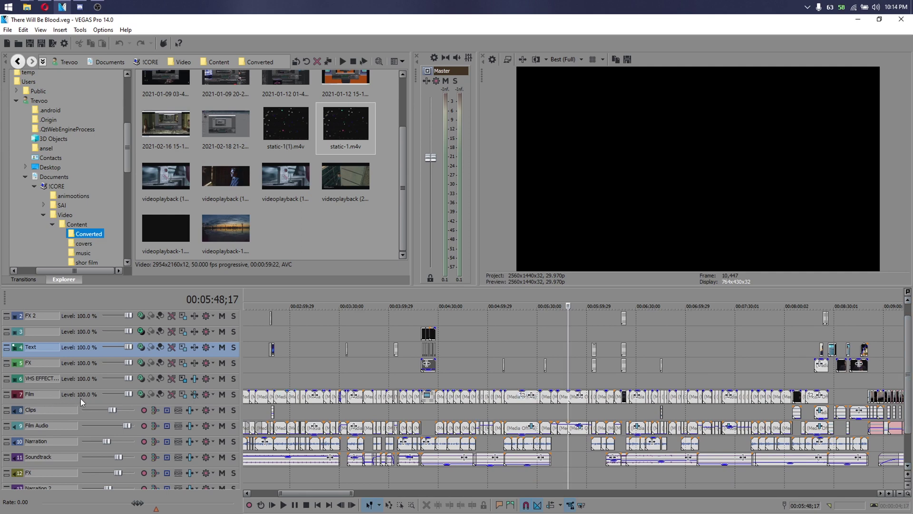
mouse_move(80, 446)
left_click(576, 400)
left_click(356, 433, "shift")
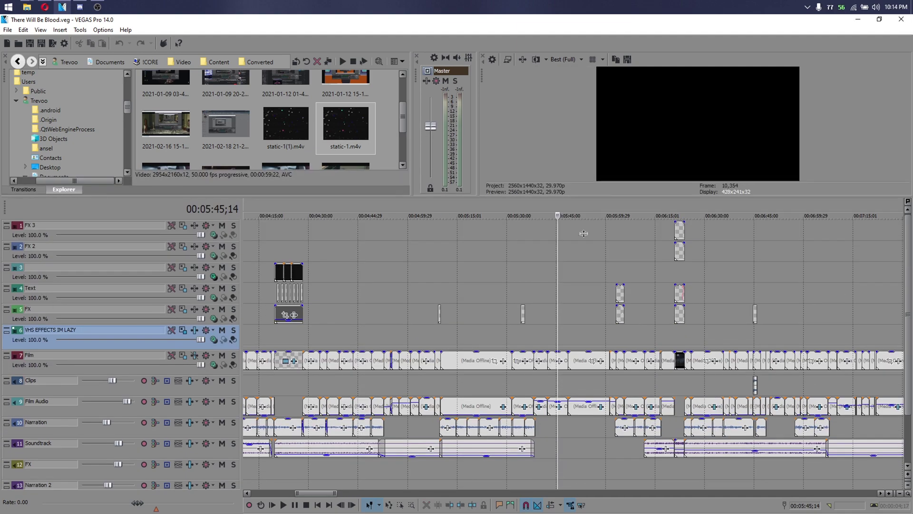
- Enlarge the timeline area to show all thirteen tracks and select the short Film clip near 00:05:09
left_click_drag(586, 174, 585, 106)
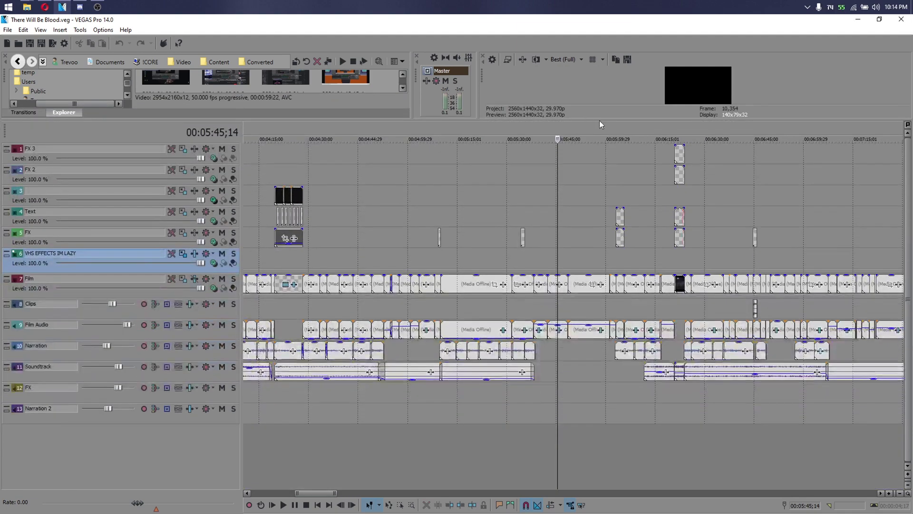
scroll(656, 323, "left", 2)
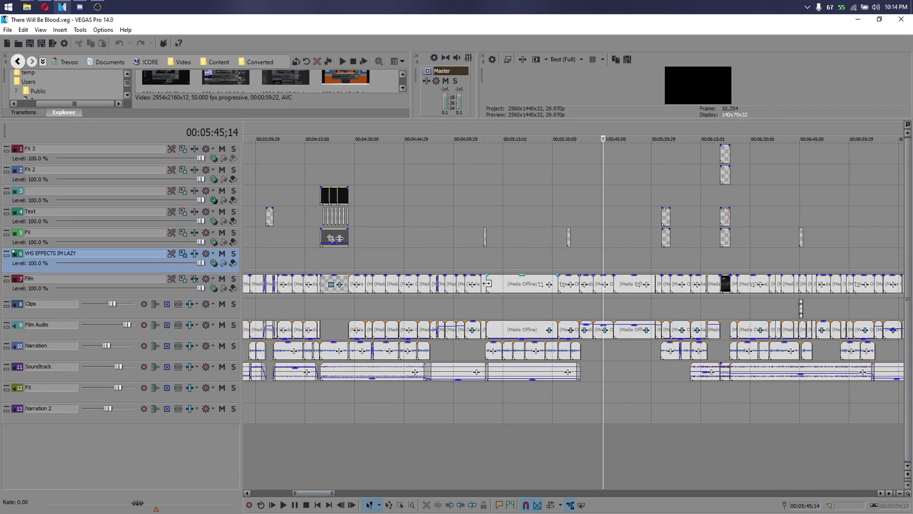
mouse_move(507, 276)
left_mouse_down()
mouse_move(507, 324)
mouse_move(506, 275)
mouse_move(526, 283)
mouse_move(515, 279)
left_mouse_up()
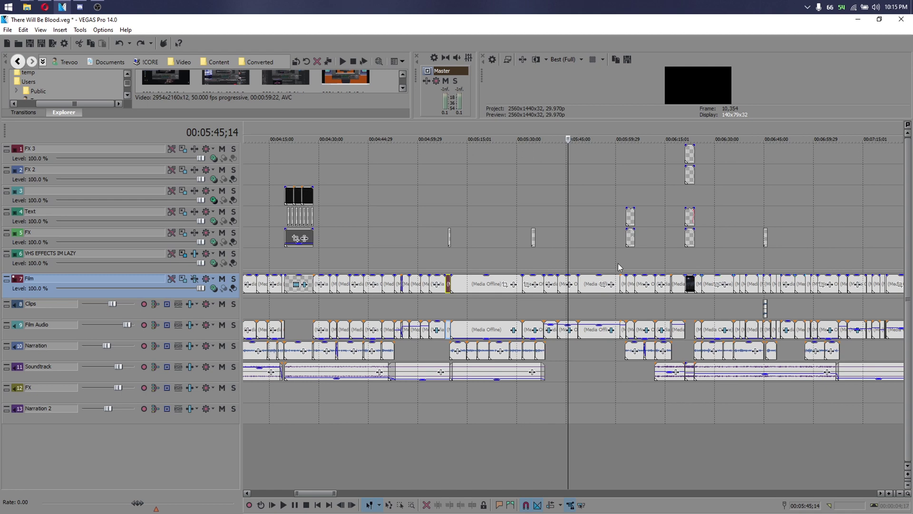
scroll(617, 264, "down", 2)
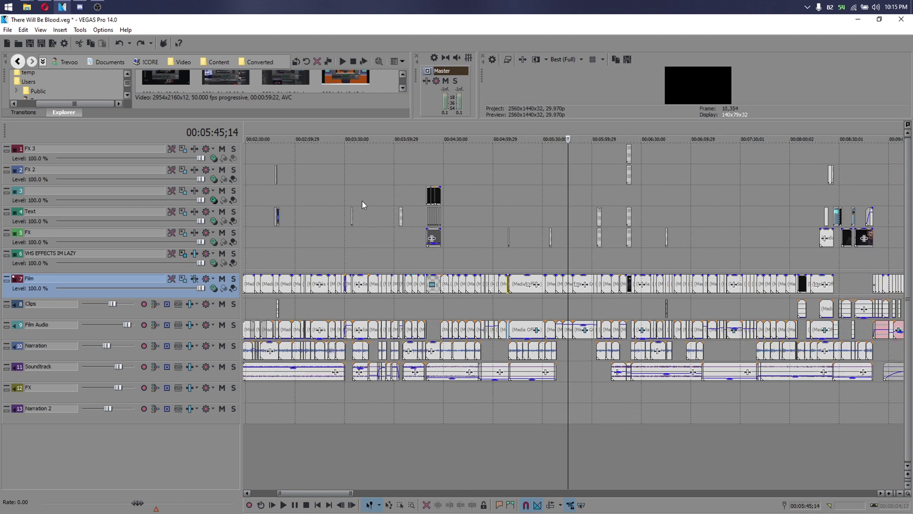
- Set the playhead to 00:06:14;06 and select the Text, FX and Film clips from there back to about 00:02:59
left_click(681, 199)
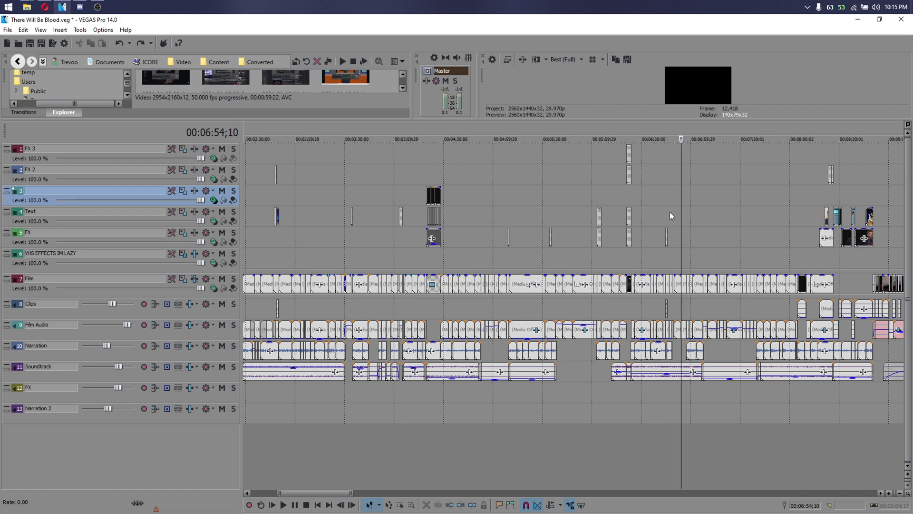
left_click(616, 215)
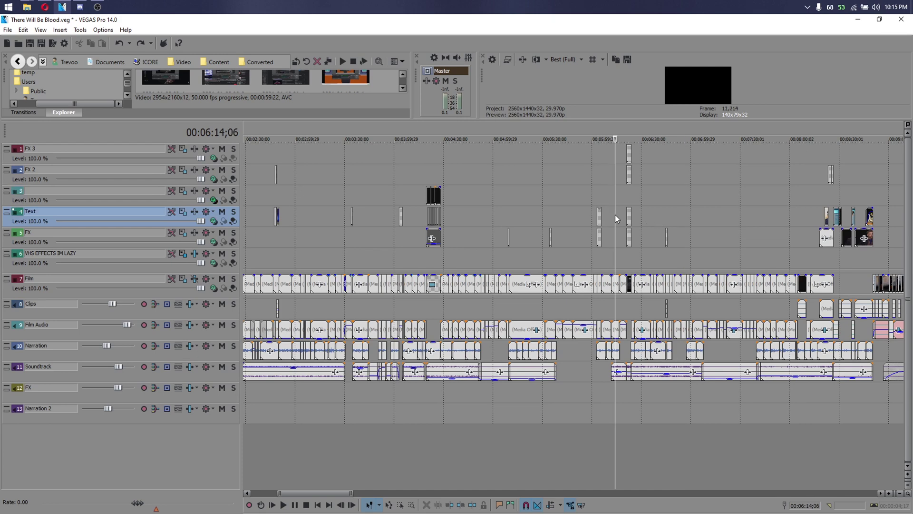
left_click(646, 283)
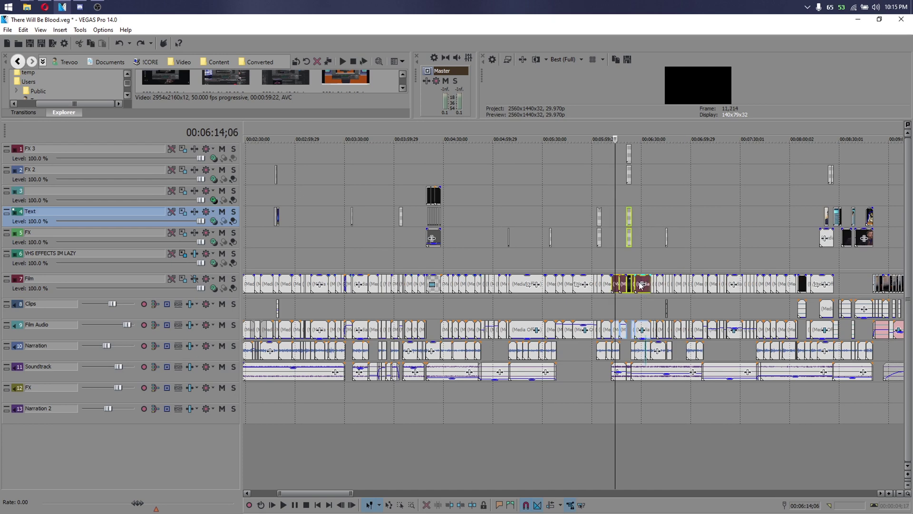
left_click(298, 290)
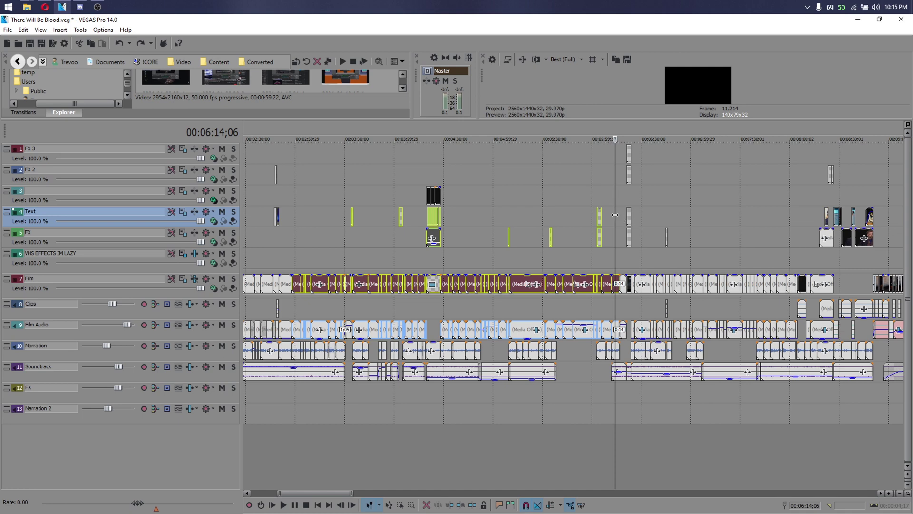
- Select the Film and Film Audio clips from the Film clip at 00:06:20;29 back to about 00:03:10
left_click(697, 212)
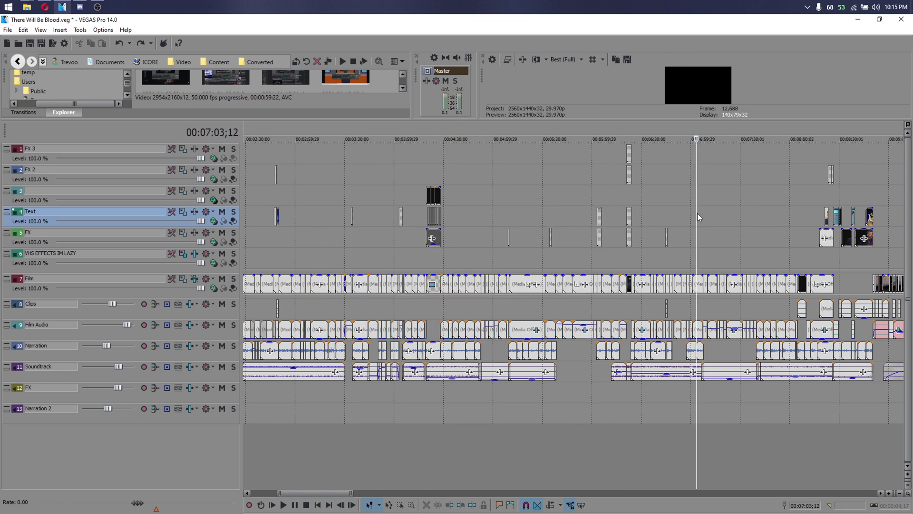
left_click(626, 284)
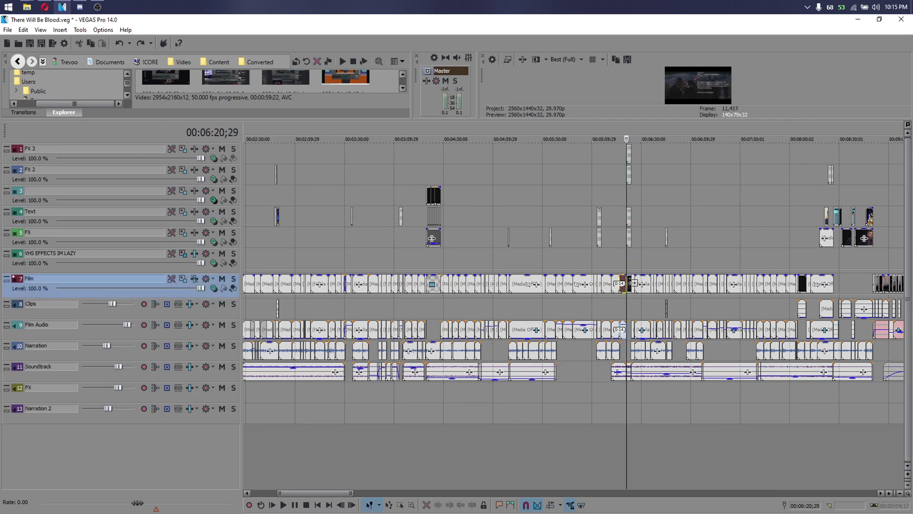
left_click(364, 330, "shift")
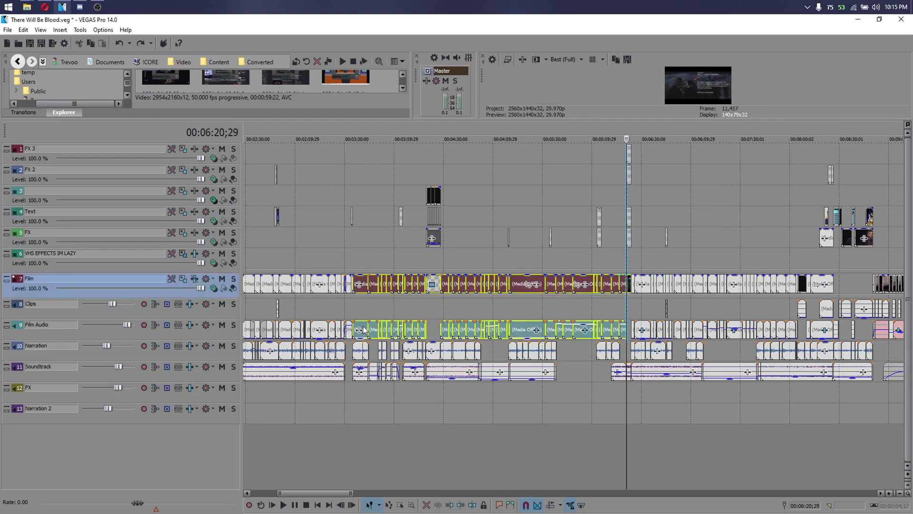
left_click(318, 329, "shift")
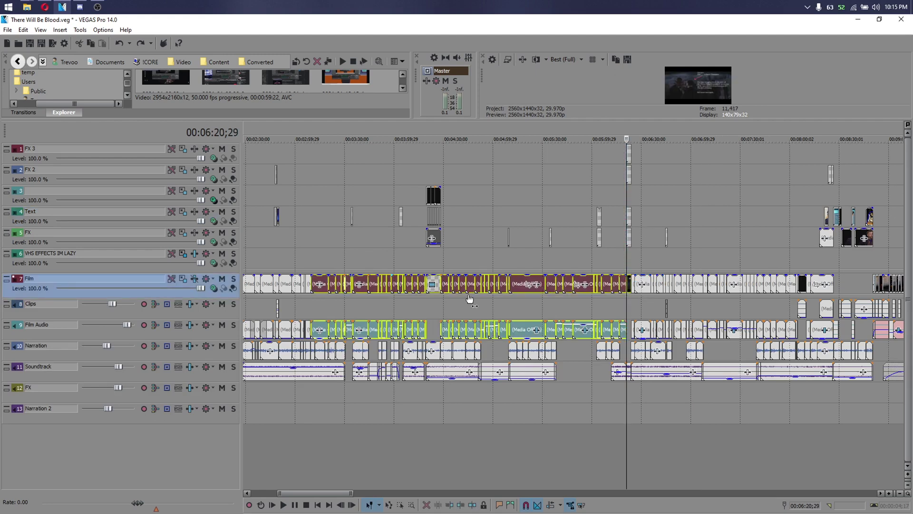
- Clear the clip selection, move the playhead to 00:03:09;17 and play the timeline from there
left_click(666, 259)
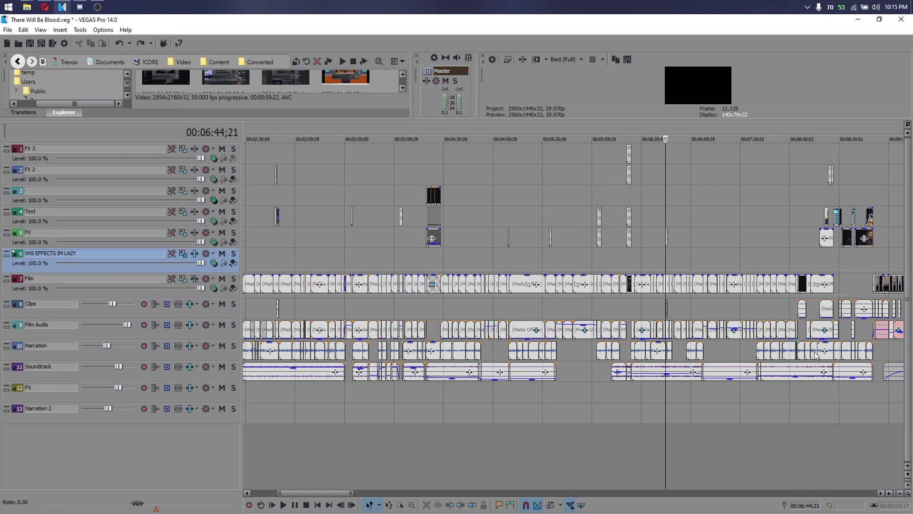
left_click(378, 128)
left_click(558, 126)
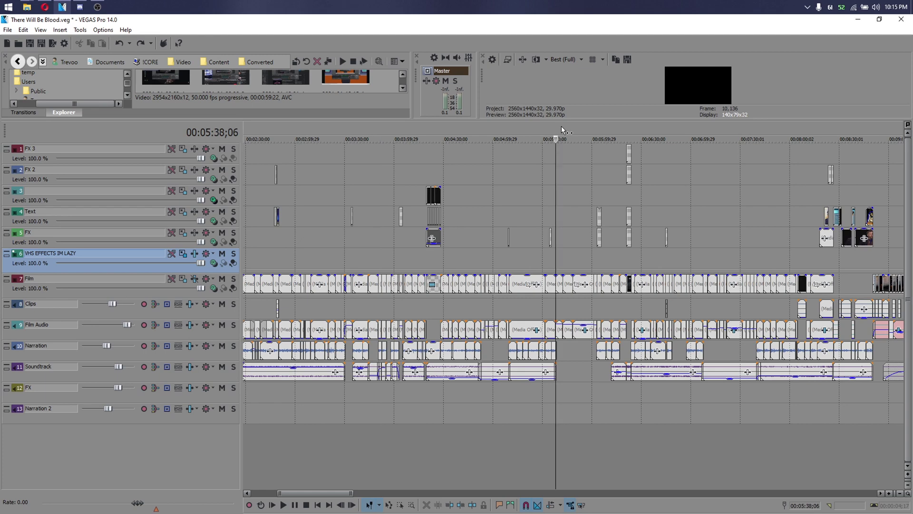
left_click(312, 128)
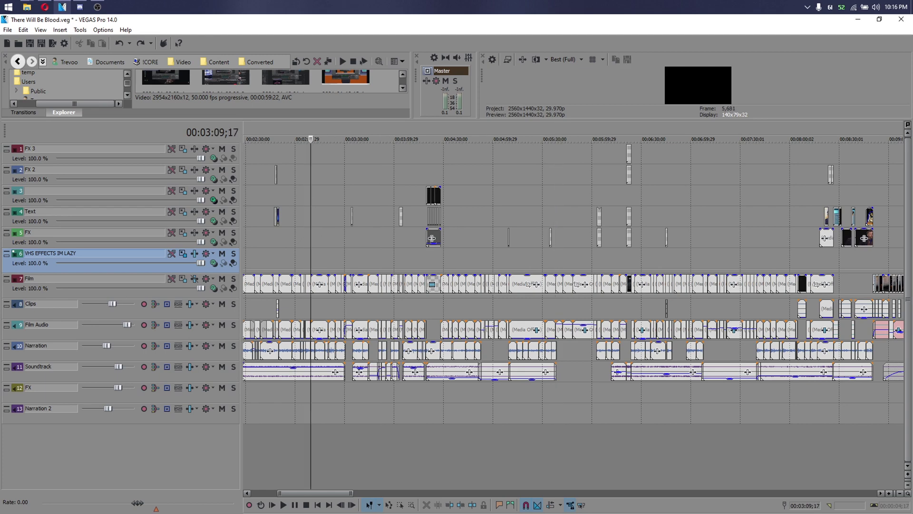
key("space")
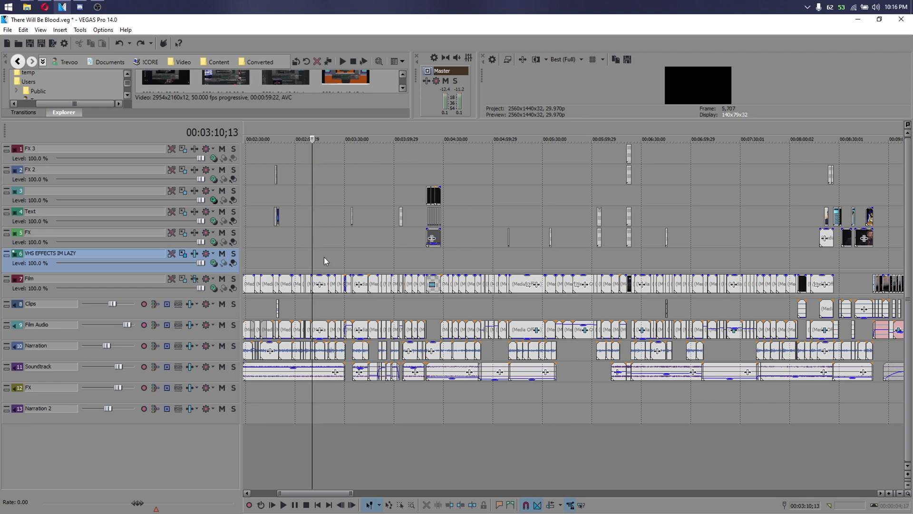
- Select the Film track clips from the one at 00:03:18;11 through the one ending at about 00:07:36
left_click(325, 282)
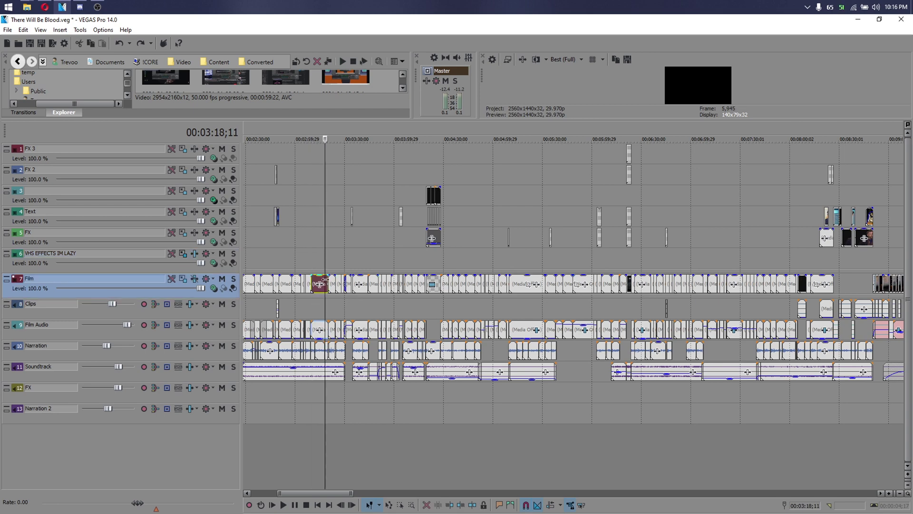
left_click(704, 299, "shift")
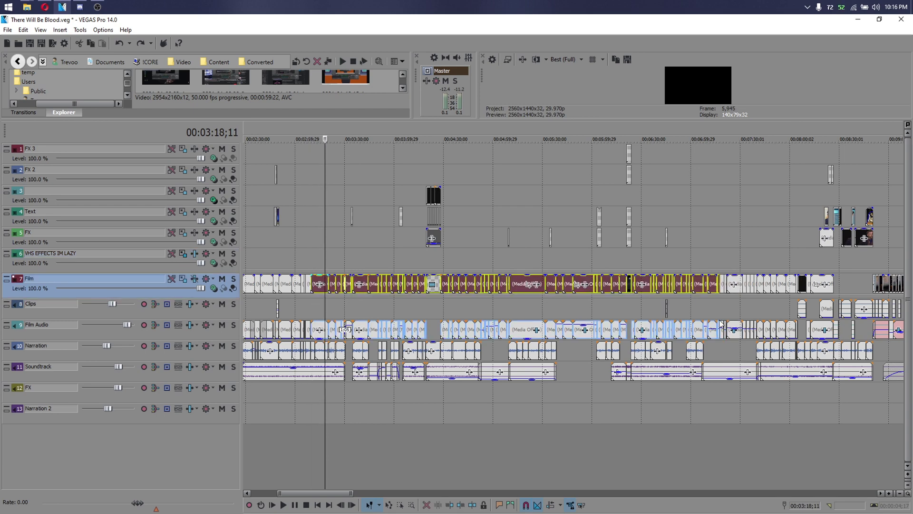
left_click(750, 291, "shift")
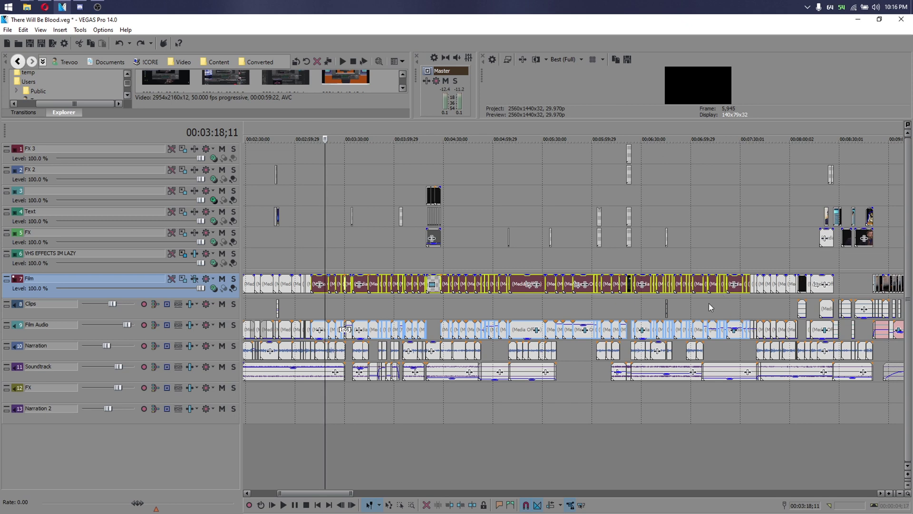
- Set the playhead to 00:07:31;12 and extend the Film clip selection through the clip ending at about 00:07:48
scroll(708, 304, "up", 5)
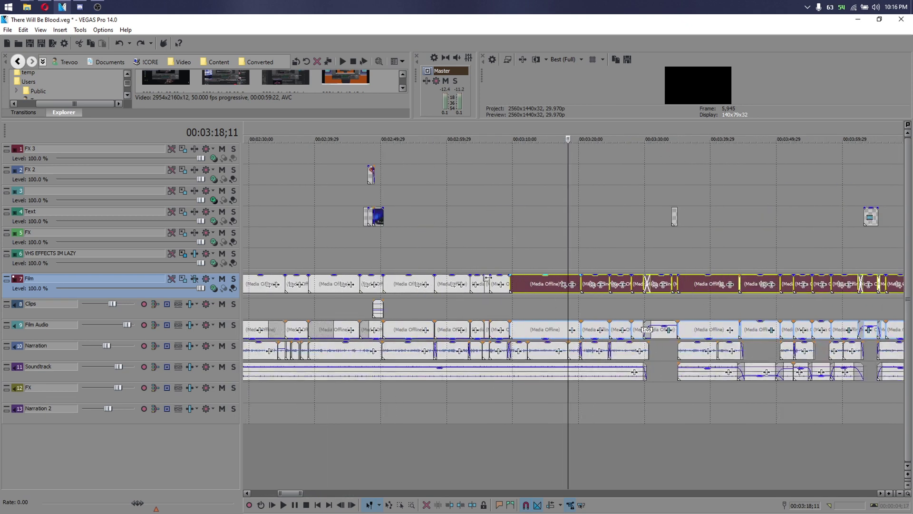
scroll(564, 298, "down", 4)
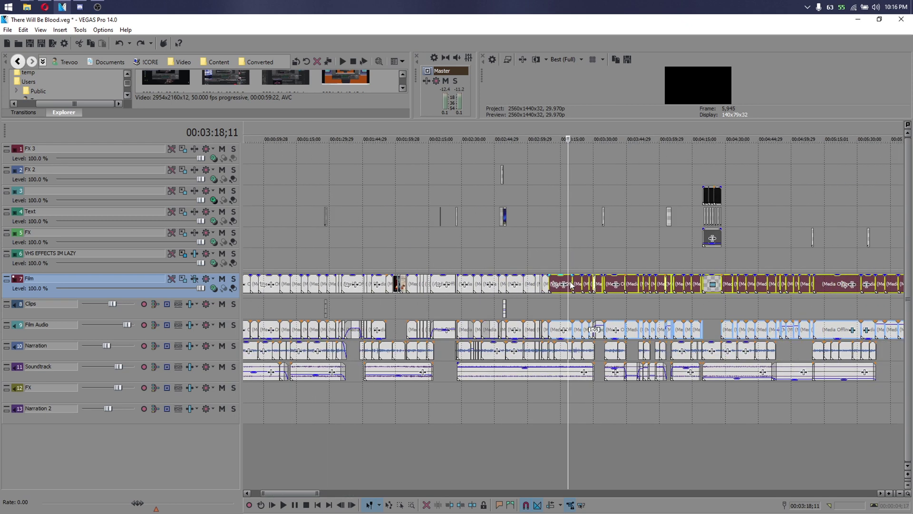
left_click_drag(882, 493, 880, 496)
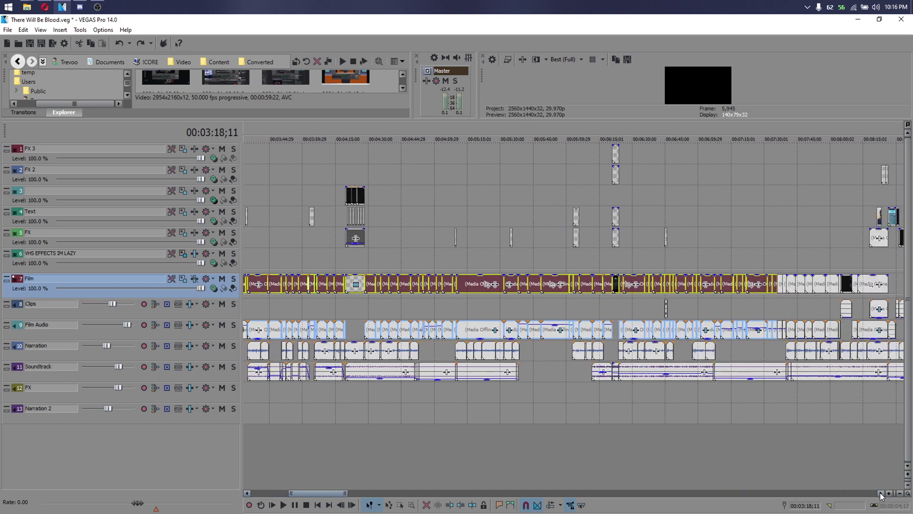
left_click(768, 135)
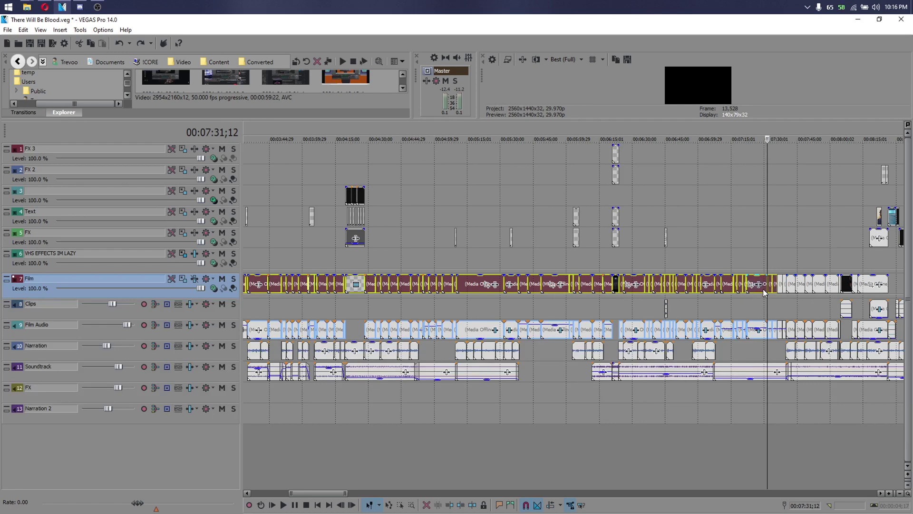
scroll(764, 292, "up", 6)
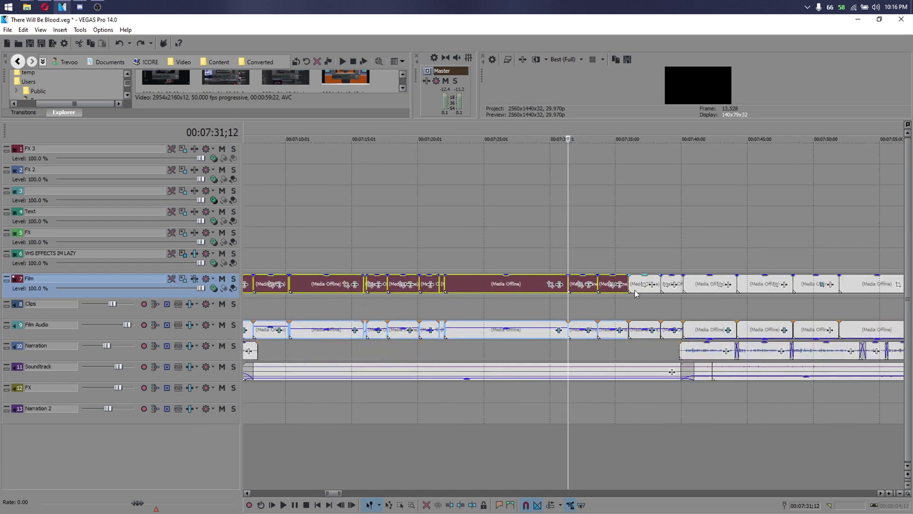
left_click(695, 287, "shift")
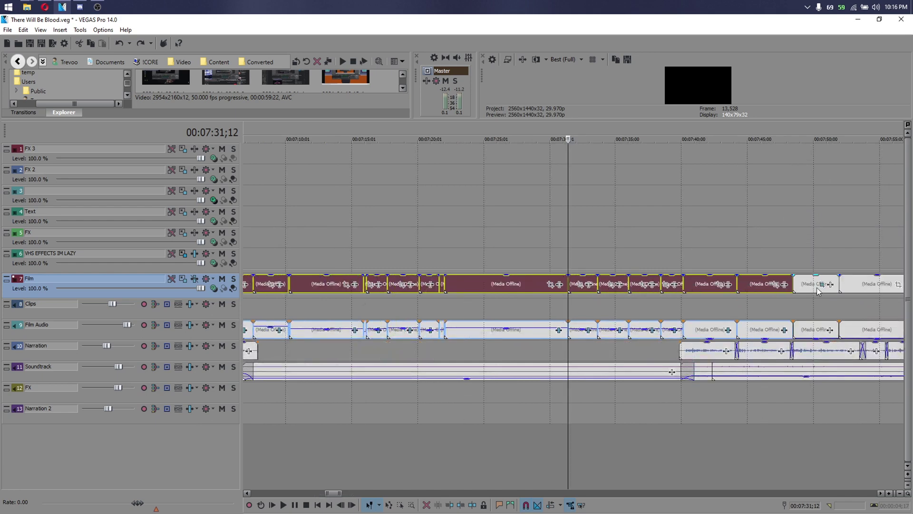
scroll(372, 287, "down", 15)
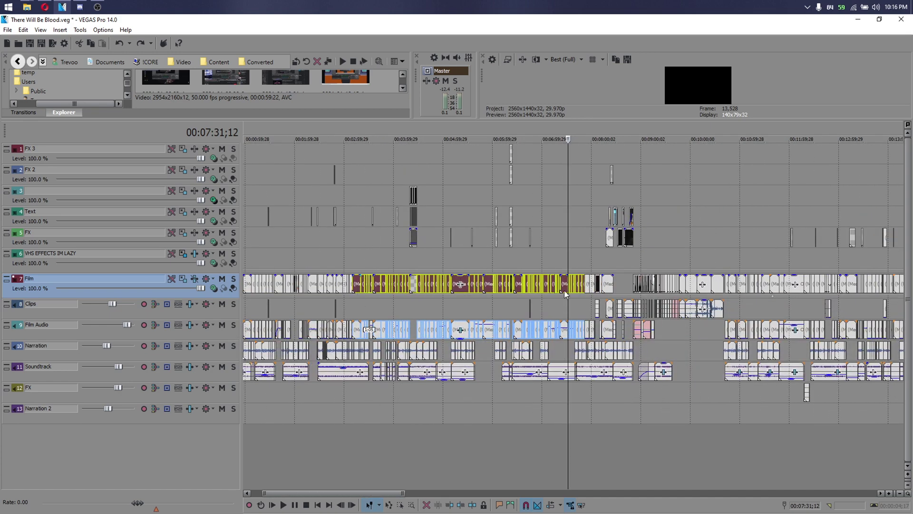
- Select the Film clips from the 00:07:31;12 playhead through the last clip before the gap near 00:08:25, and clear the selection
left_click(533, 262)
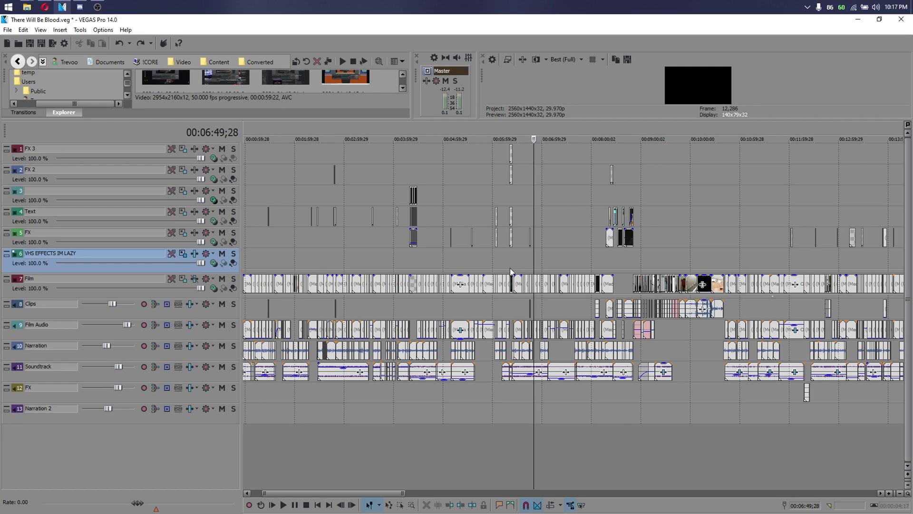
left_click(568, 262)
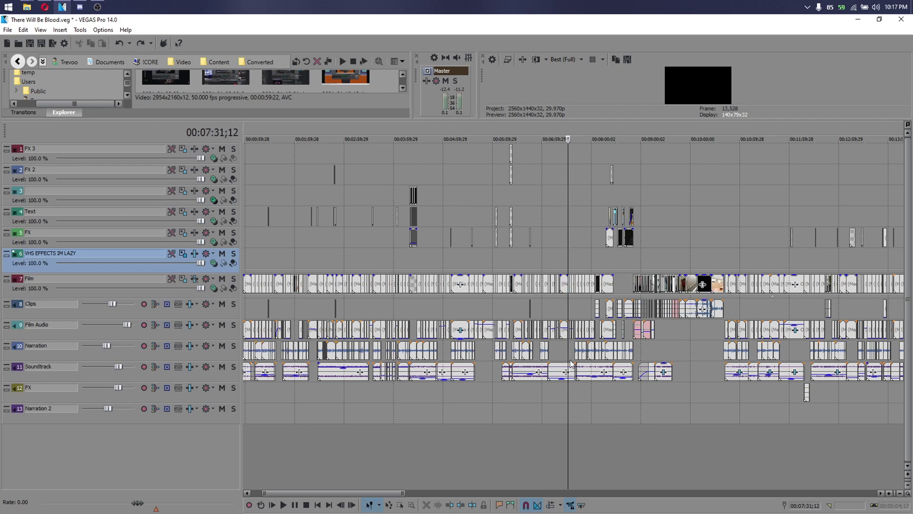
left_click(607, 284, "shift")
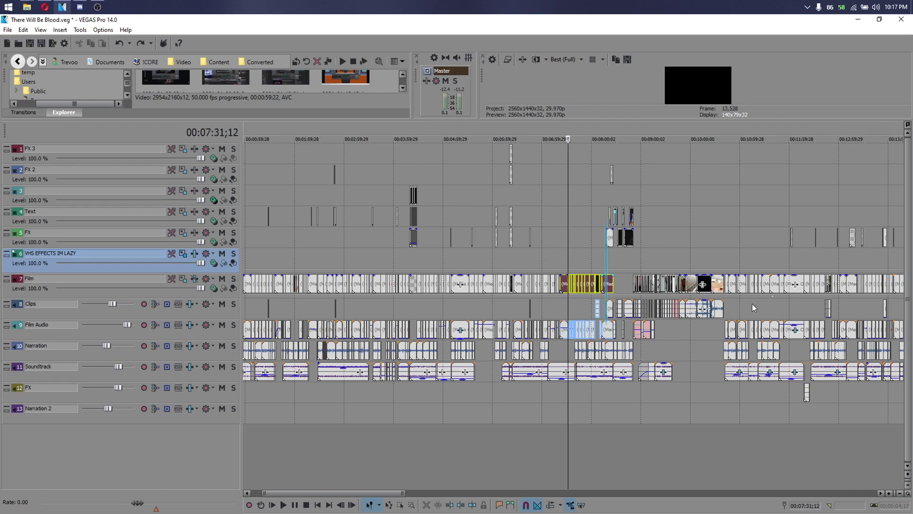
left_click(854, 358, "shift")
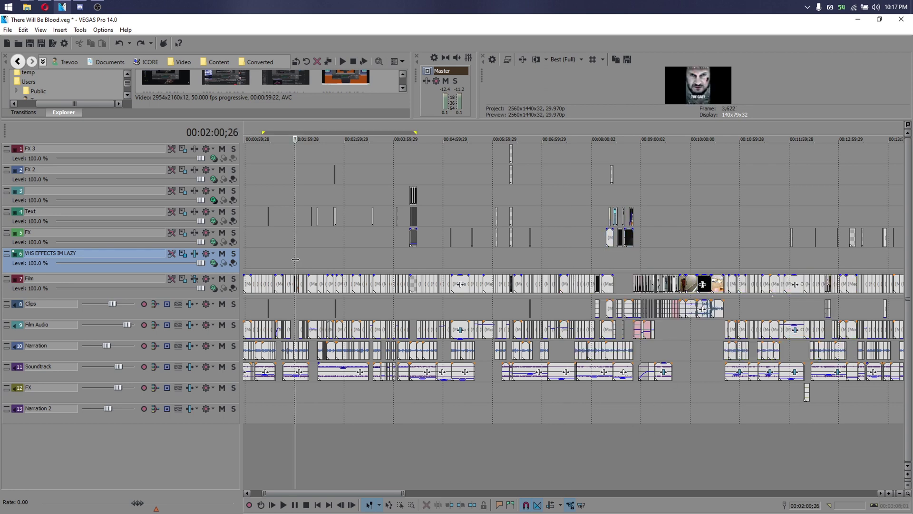
- Select the clips on the upper tracks, from FX 3 through track 5 FX, between about 00:02:20 and 00:08:51
left_click(298, 236)
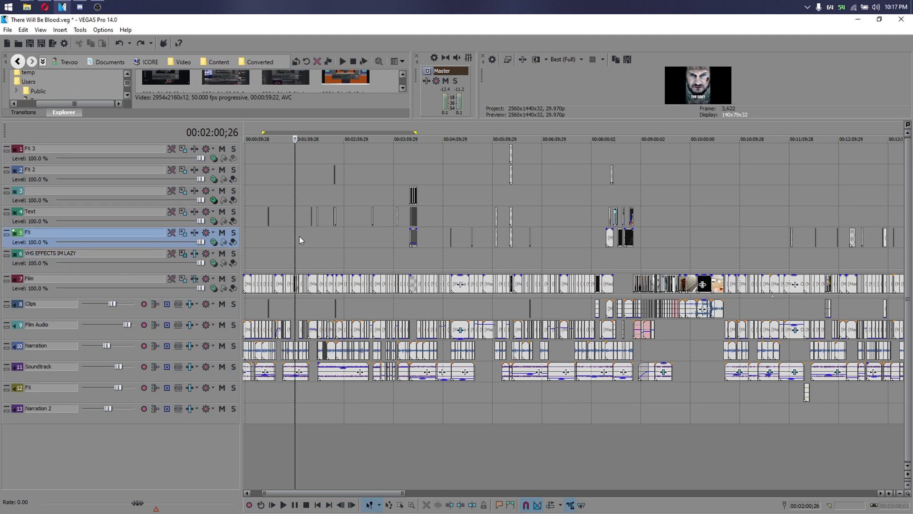
left_click(279, 287)
left_click_drag(632, 169, 651, 150)
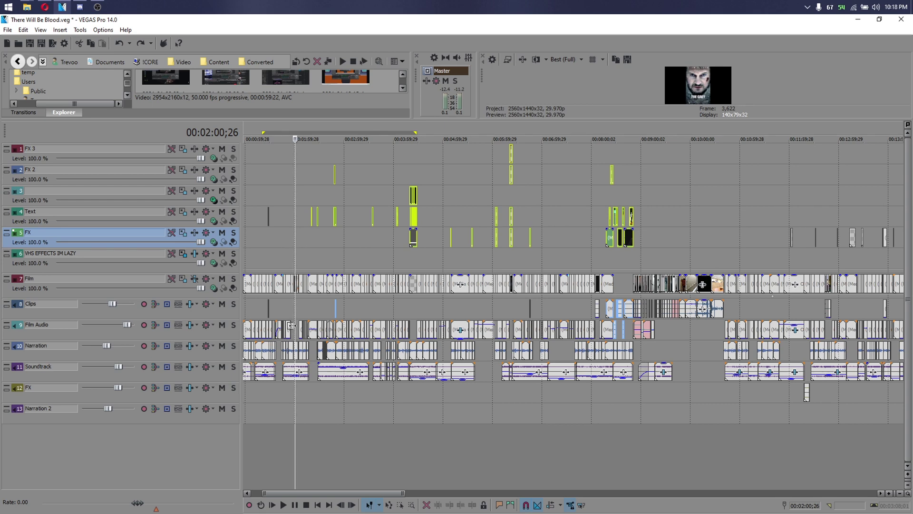
- From 00:04:28;06 on the lower FX track, select the Film through Soundtrack clips back to about 00:04:01, and clear the selection
left_click(417, 392)
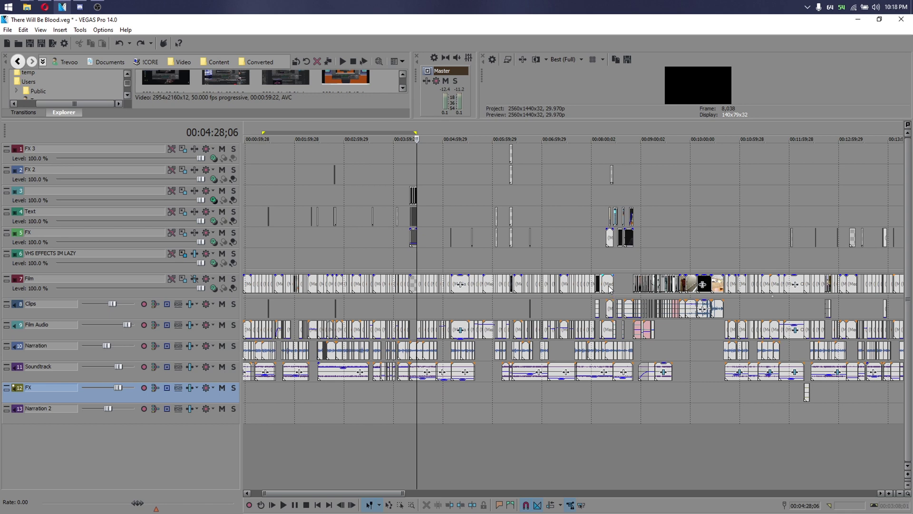
left_click(395, 291)
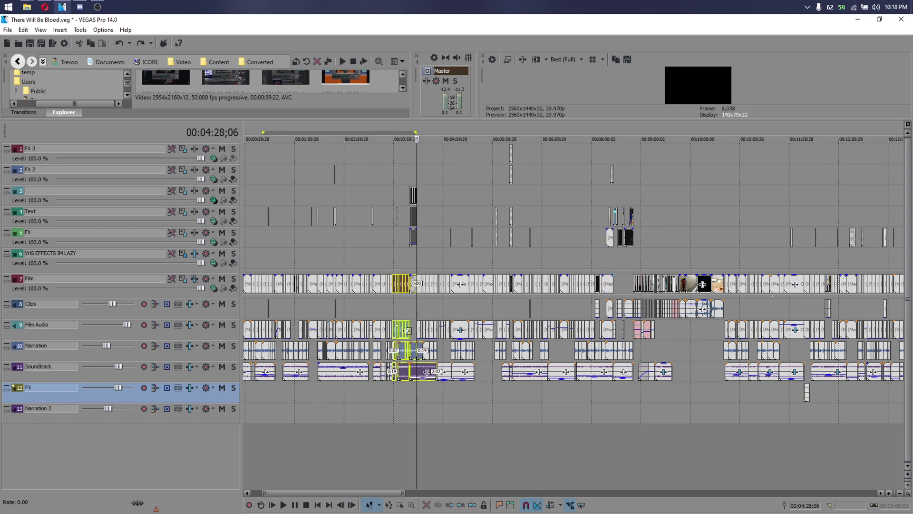
left_click(440, 314)
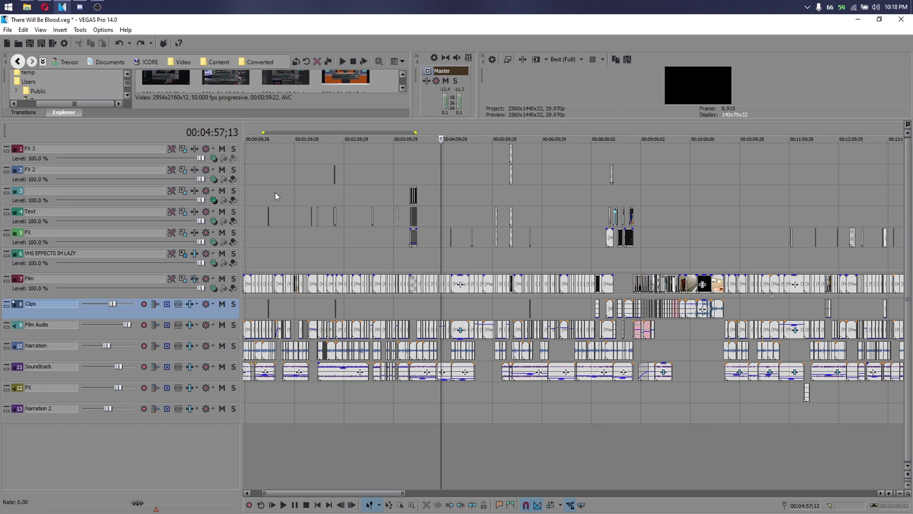
- Place the playhead at 00:11:36;06 on the lower FX track and select the clips up to the Film track, back to about 00:02:16
right_click(254, 167)
left_click(251, 169)
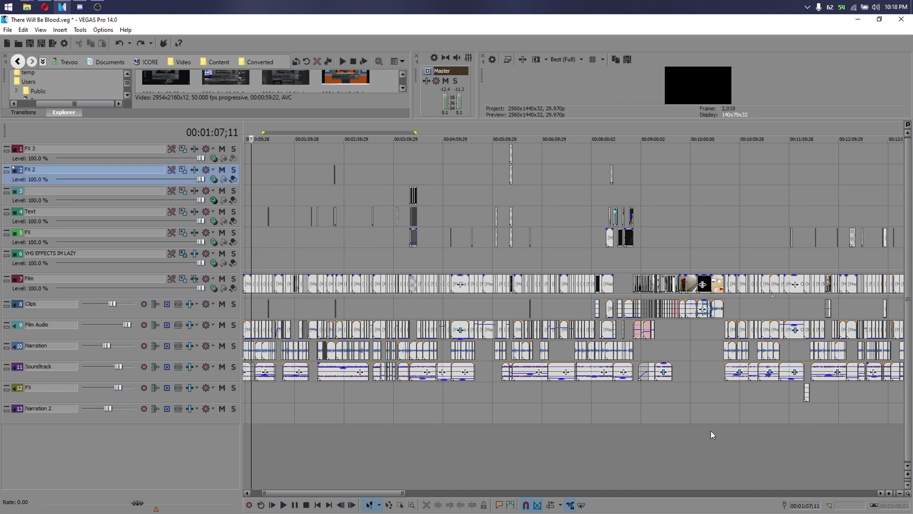
left_click(785, 417)
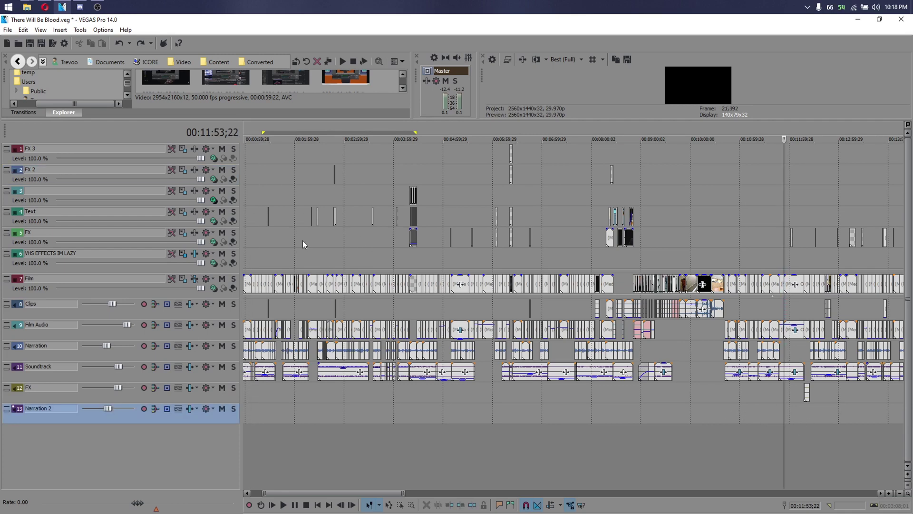
left_click(771, 393)
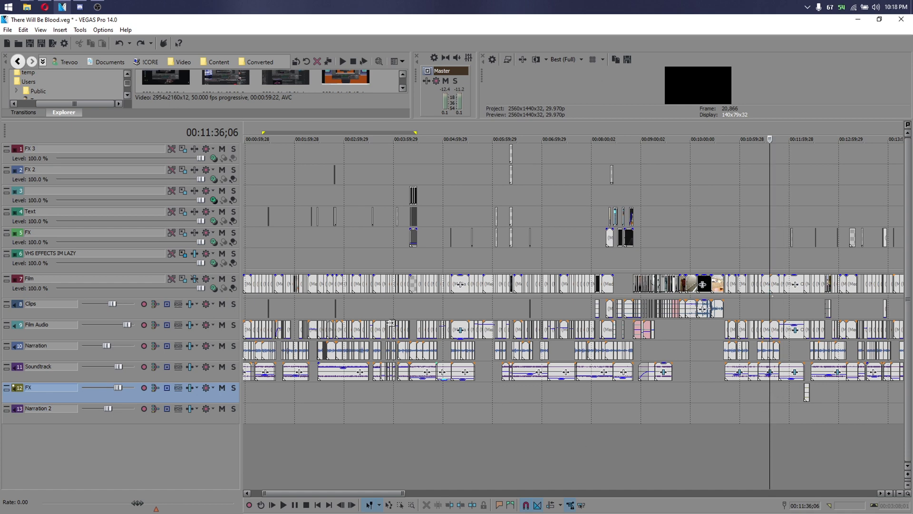
left_click(313, 283, "shift")
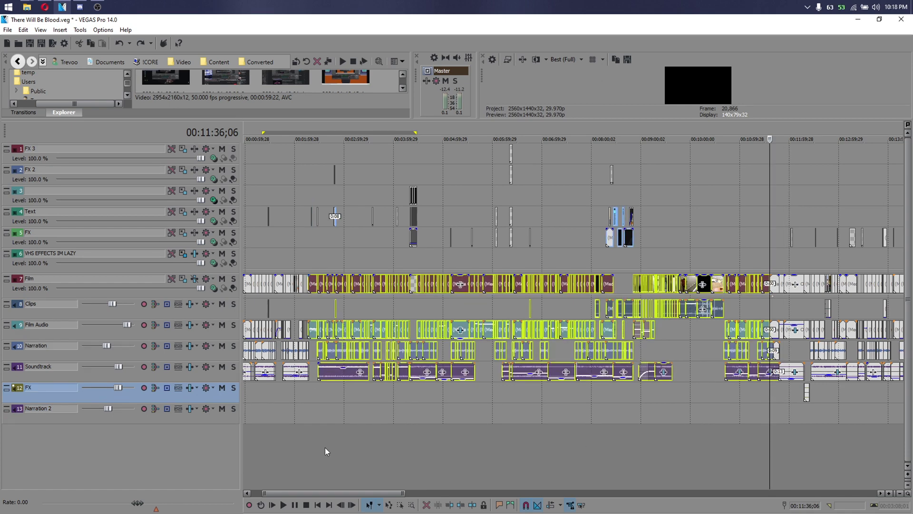